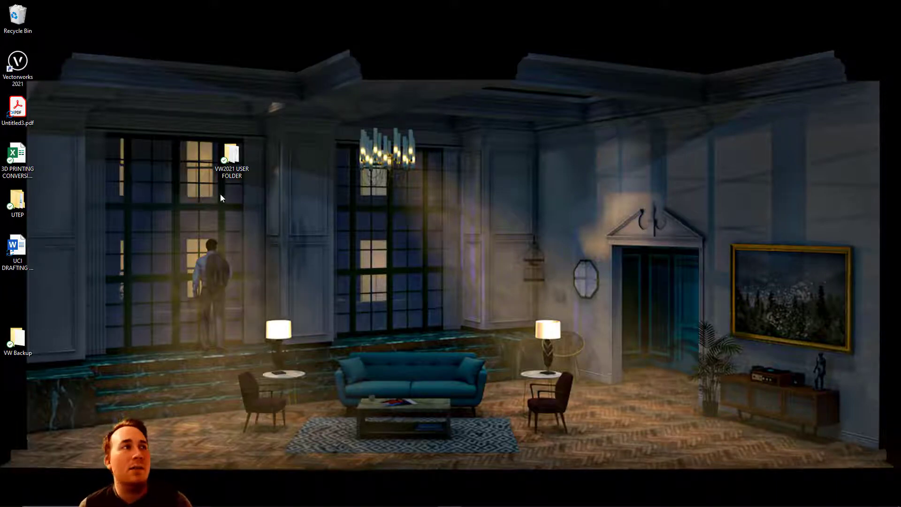
Copy VW2021 USER FOLDER from the desktop into the OneDrive Documents folder and put the file window away
right_click(238, 155)
click(278, 315)
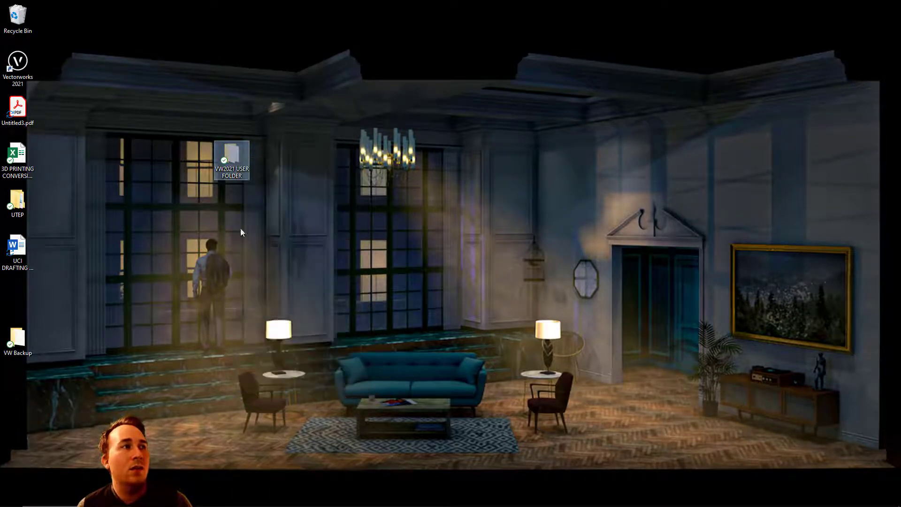
right_click(236, 174)
click(275, 337)
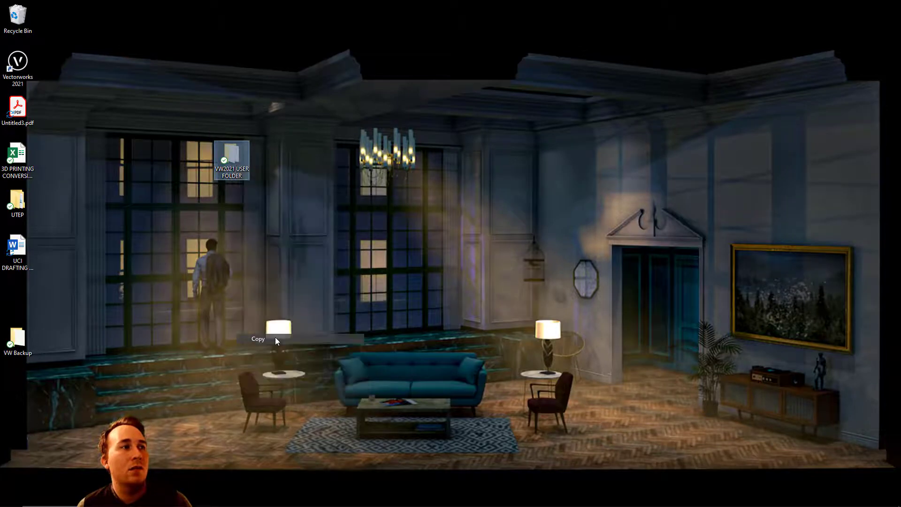
mouse_move(263, 499)
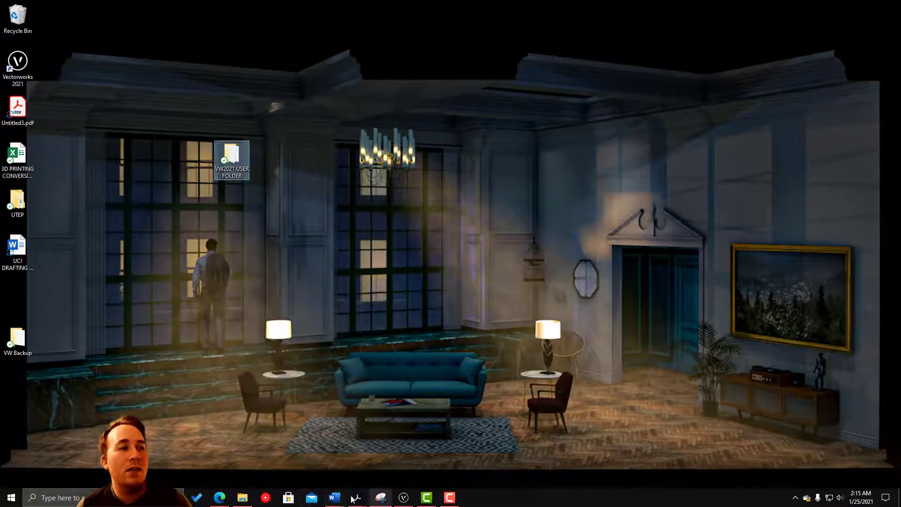
click(242, 497)
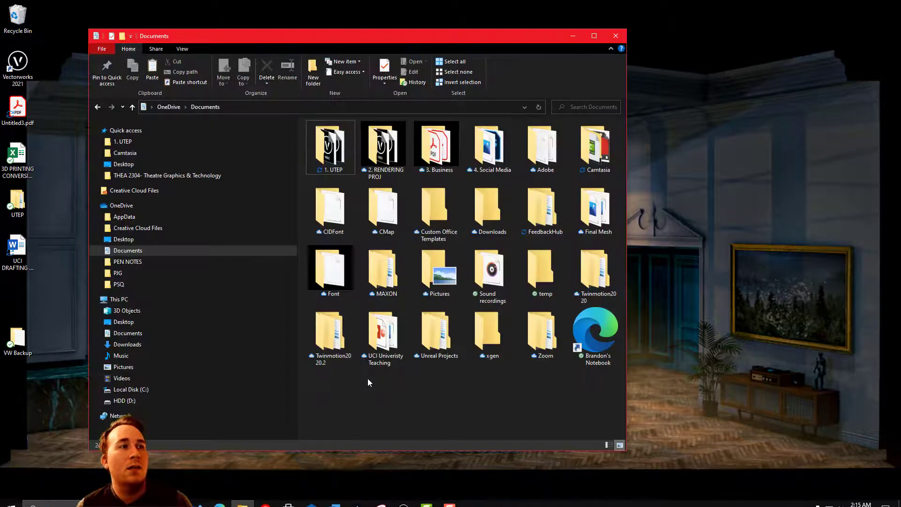
right_click(384, 396)
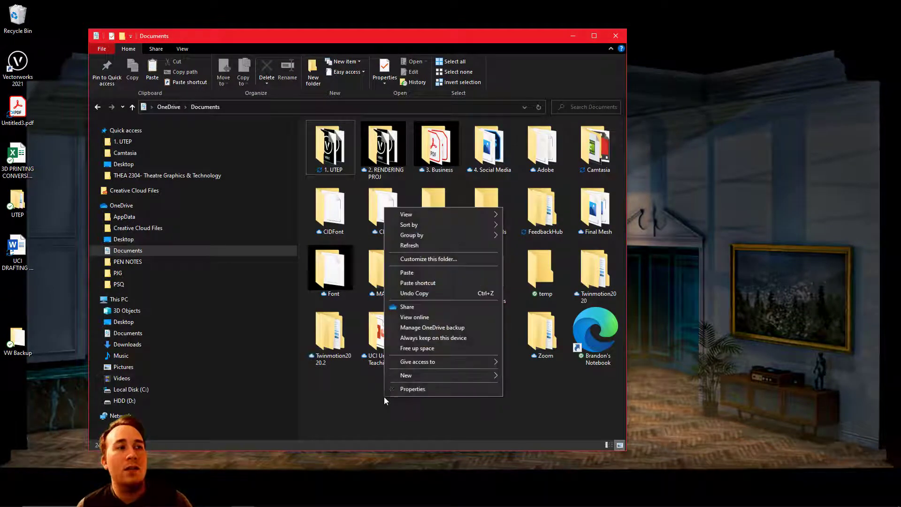
click(406, 272)
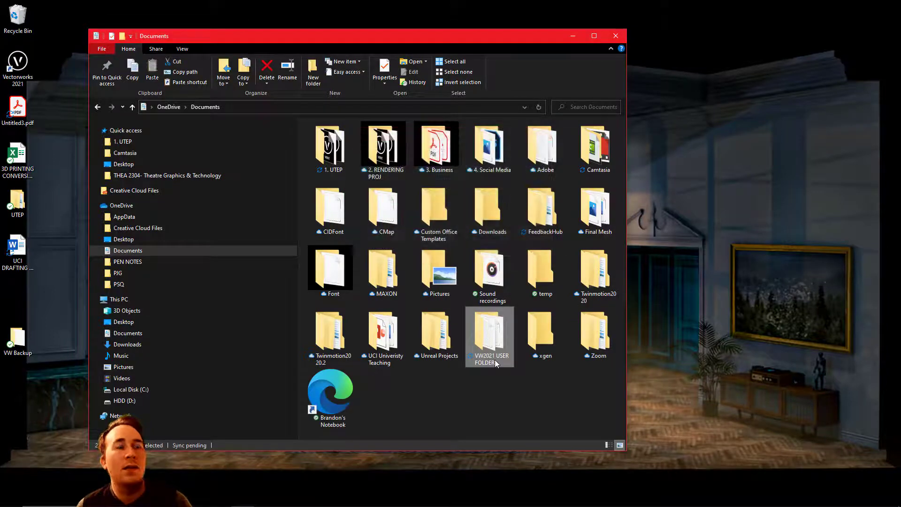
mouse_move(489, 337)
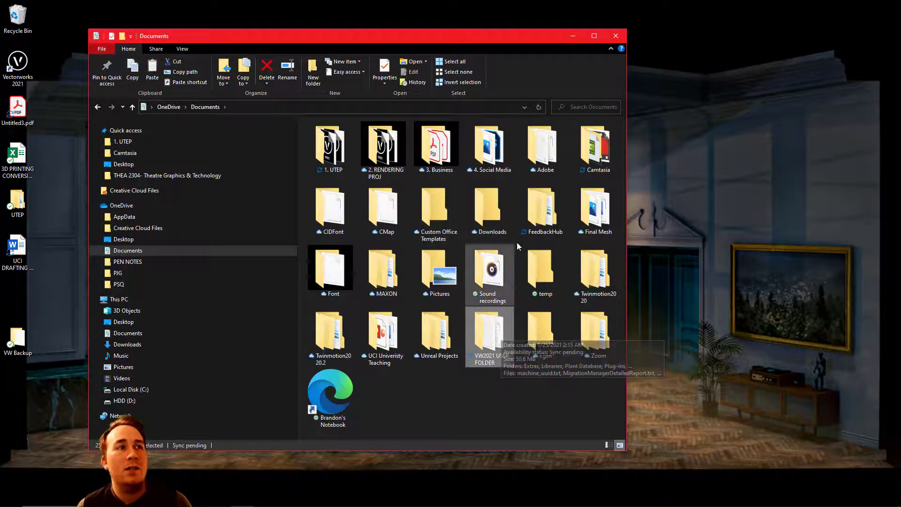
click(575, 36)
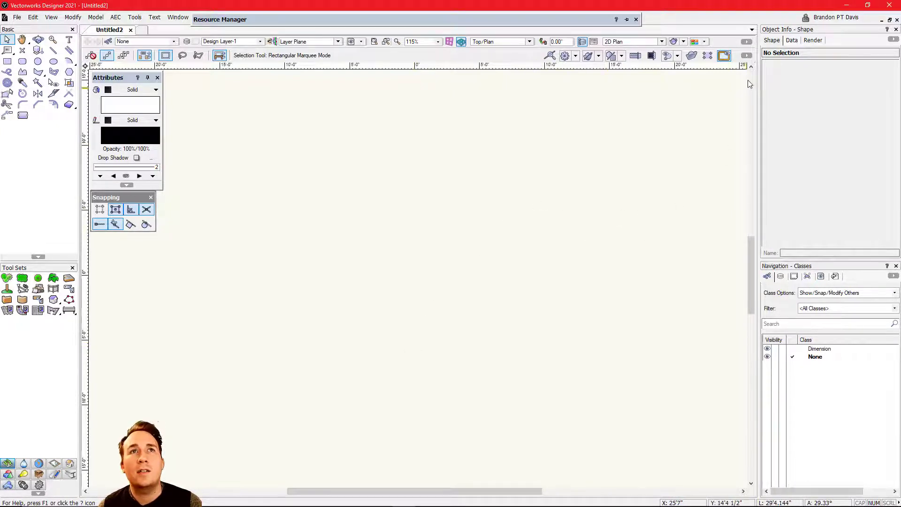
In Vectorworks, begin choosing a new User Data and Preferences folder in the Vectorworks Preferences and agree to continue despite a possible restart
click(747, 56)
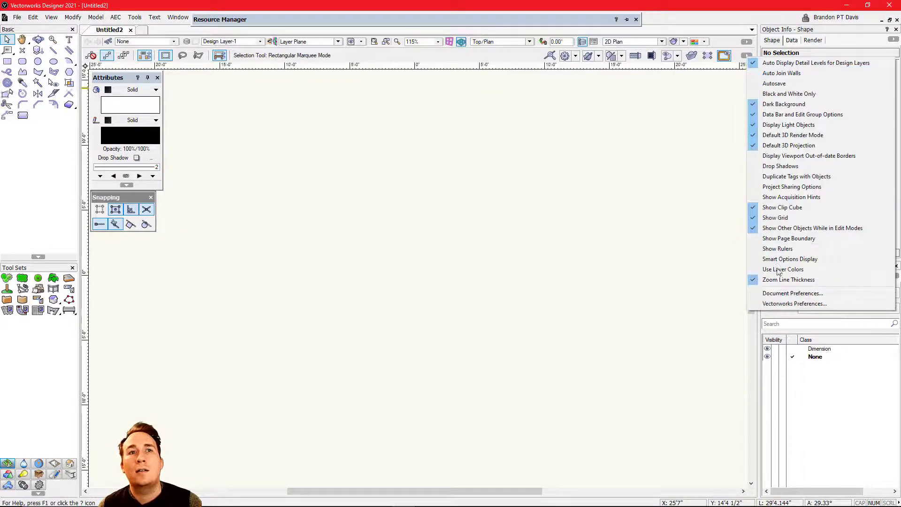
click(779, 304)
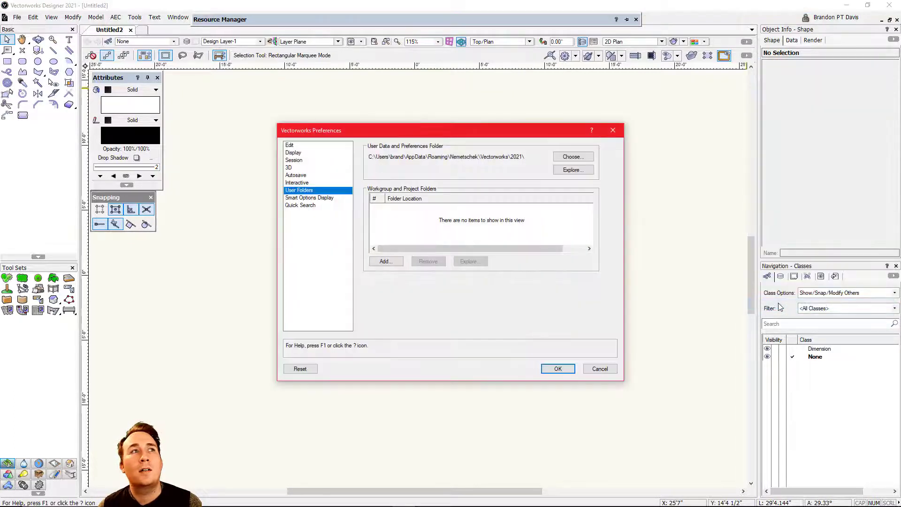
click(572, 158)
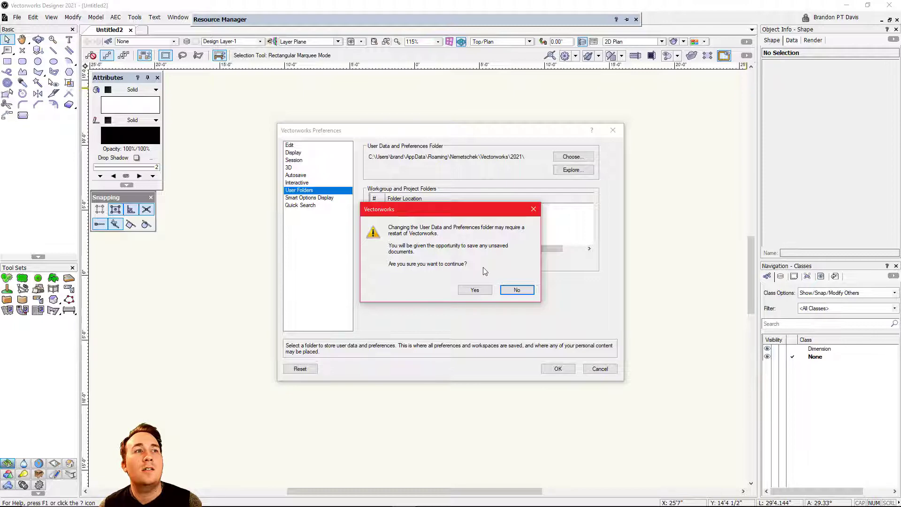
click(477, 290)
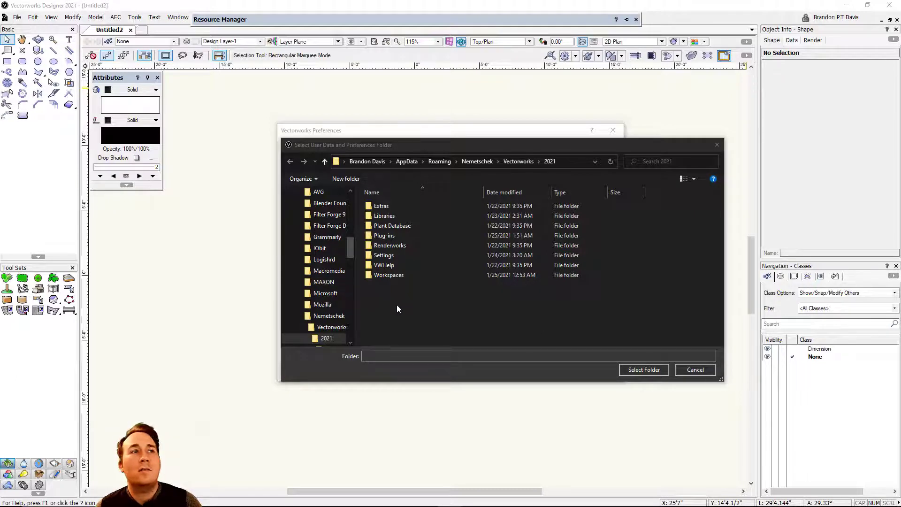
Choose VW2021 USER FOLDER in OneDrive Documents as the User Data and Preferences folder
drag(350, 246, 351, 214)
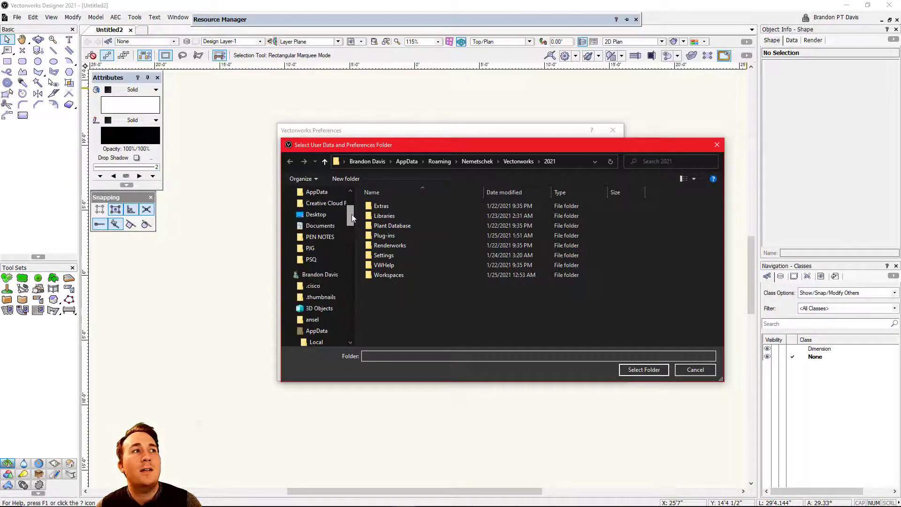
click(322, 227)
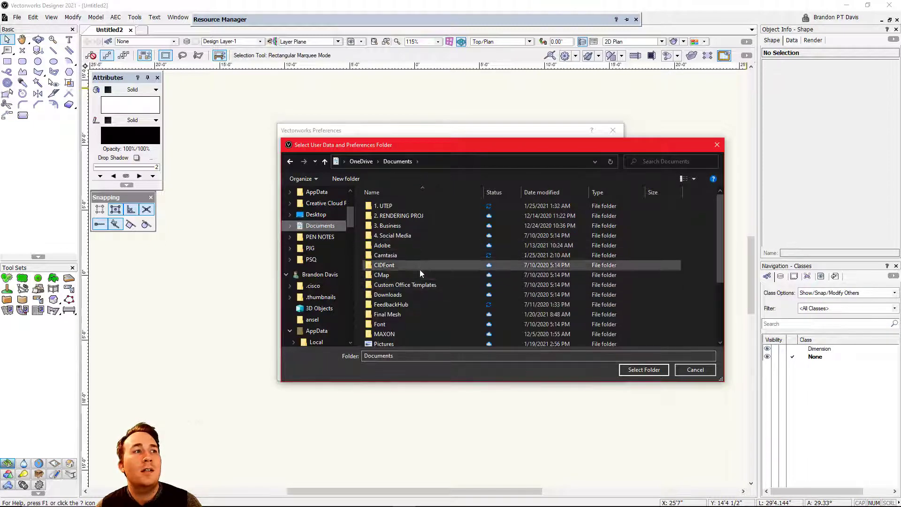
scroll(418, 274, down, 2)
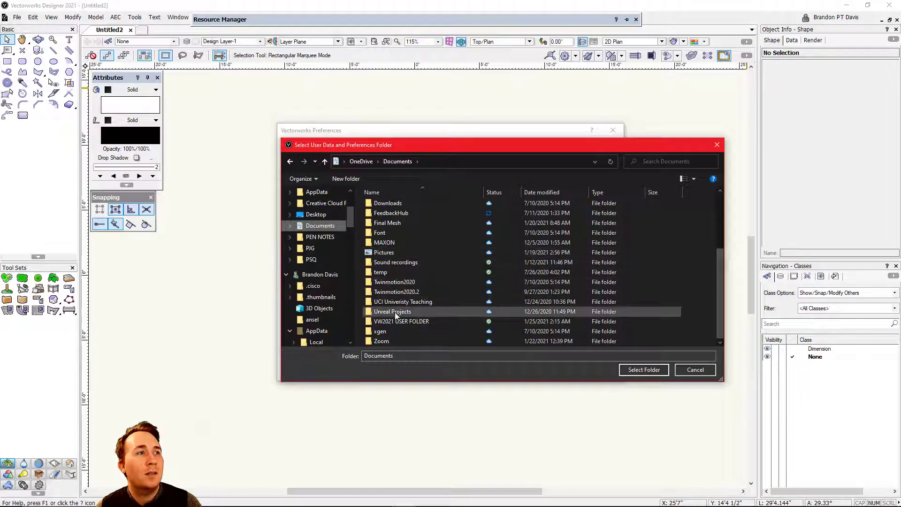
scroll(392, 302, up, 3)
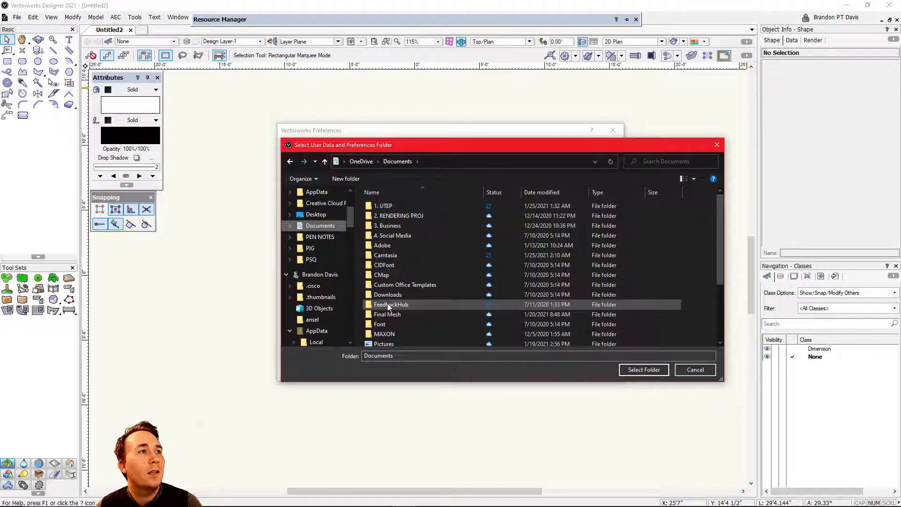
scroll(397, 289, down, 1)
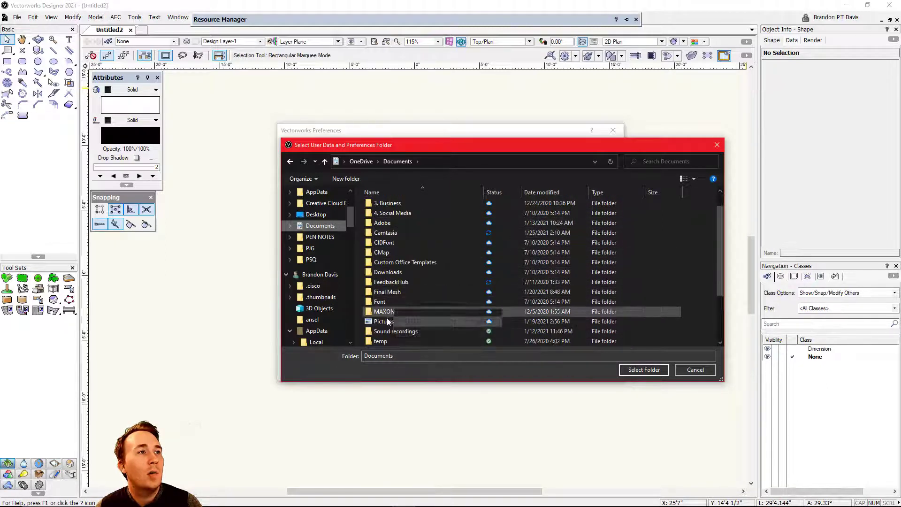
scroll(401, 295, down, 2)
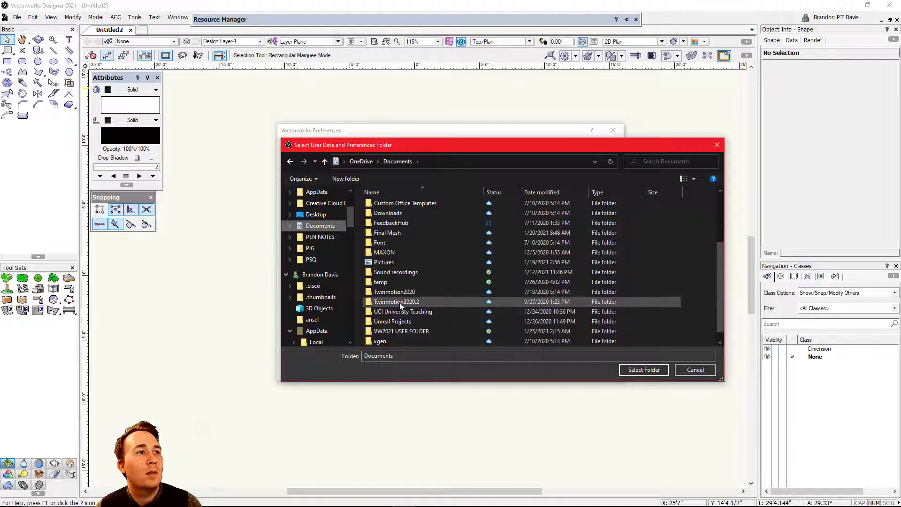
click(400, 328)
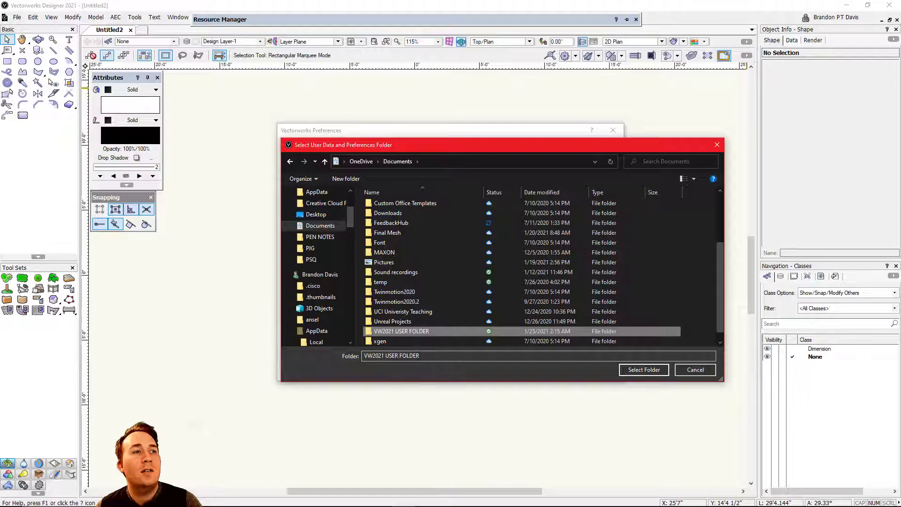
click(639, 370)
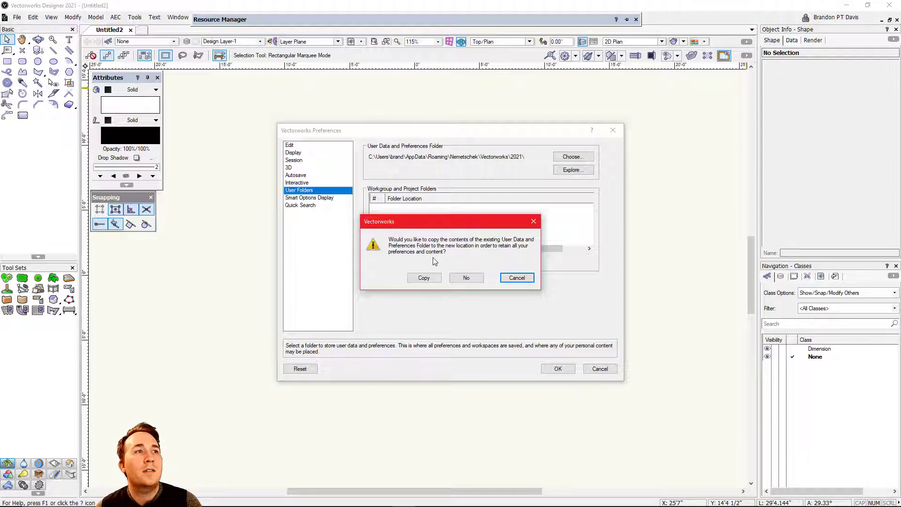
Decline copying the existing user data to the new location and let Vectorworks shut down without saving Untitled2
click(458, 279)
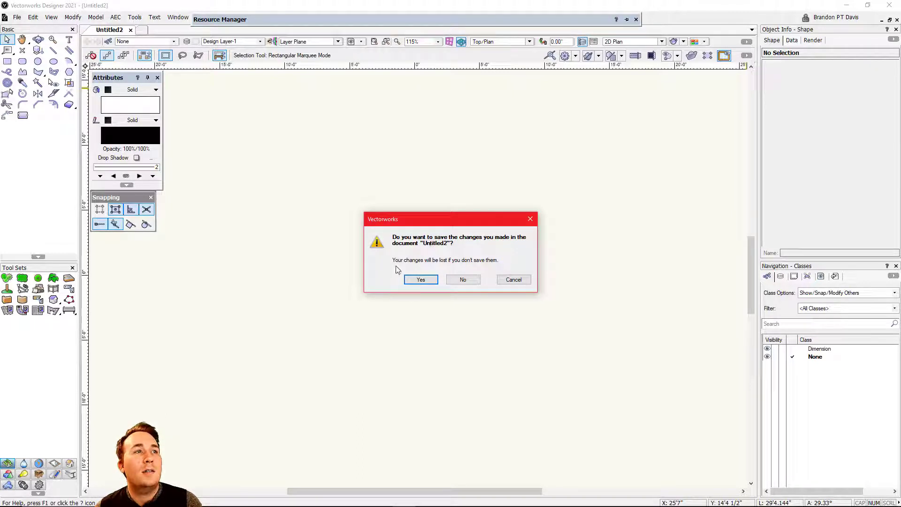
click(464, 280)
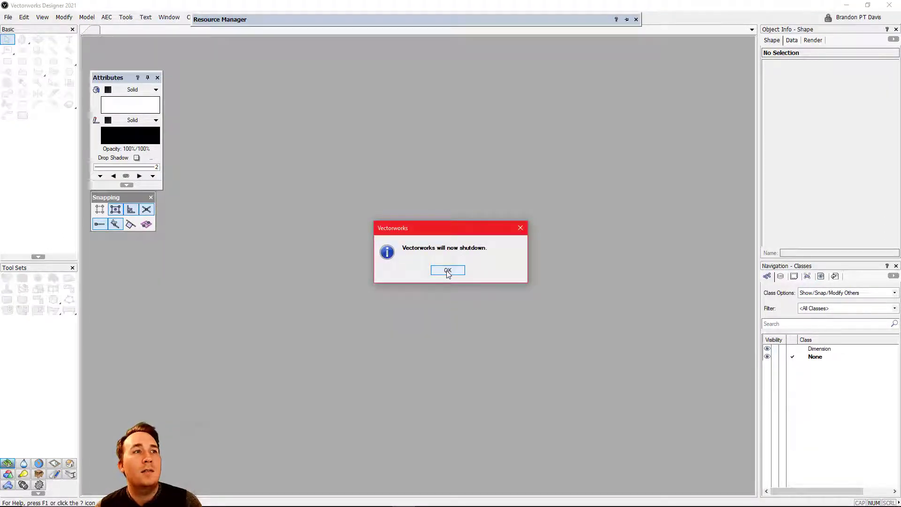
click(447, 270)
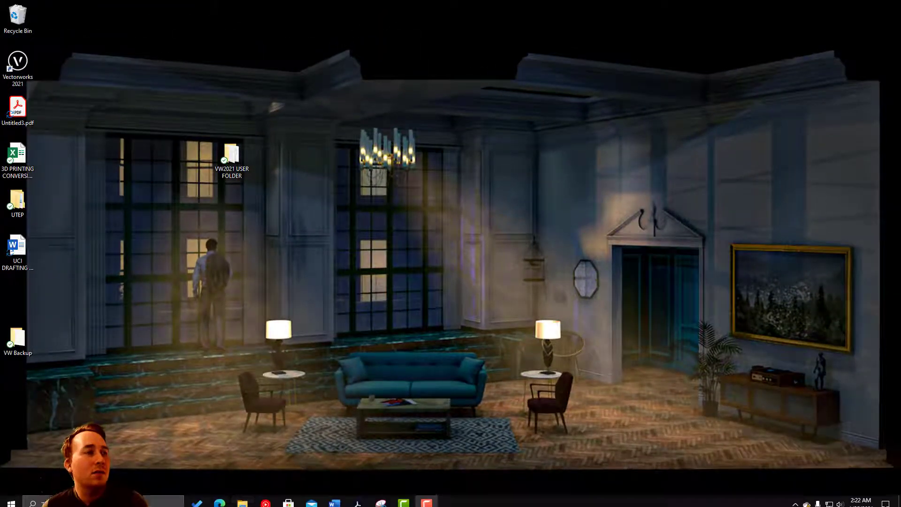
In a maximized File Explorer window, open the Workspaces folder of Vectorworks 2021 under Program Files on Local Disk (C:)
click(241, 499)
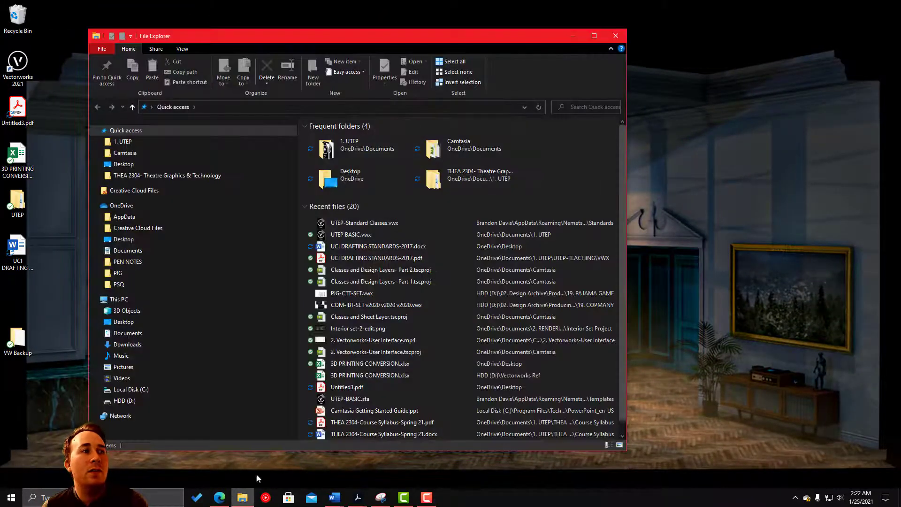
double_click(455, 36)
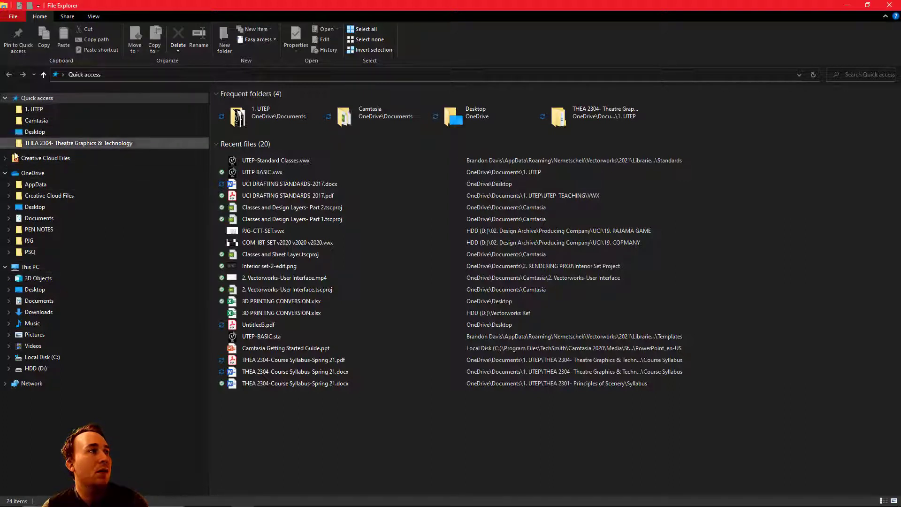
click(55, 358)
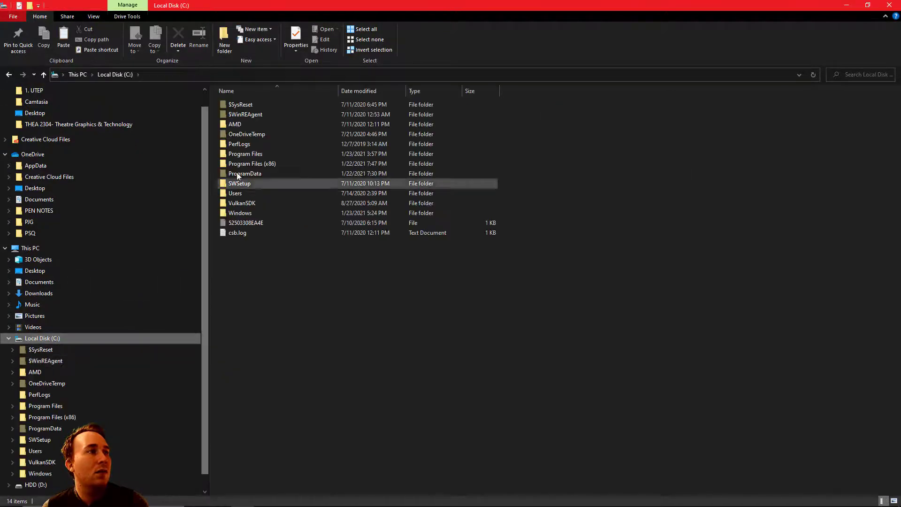
double_click(252, 158)
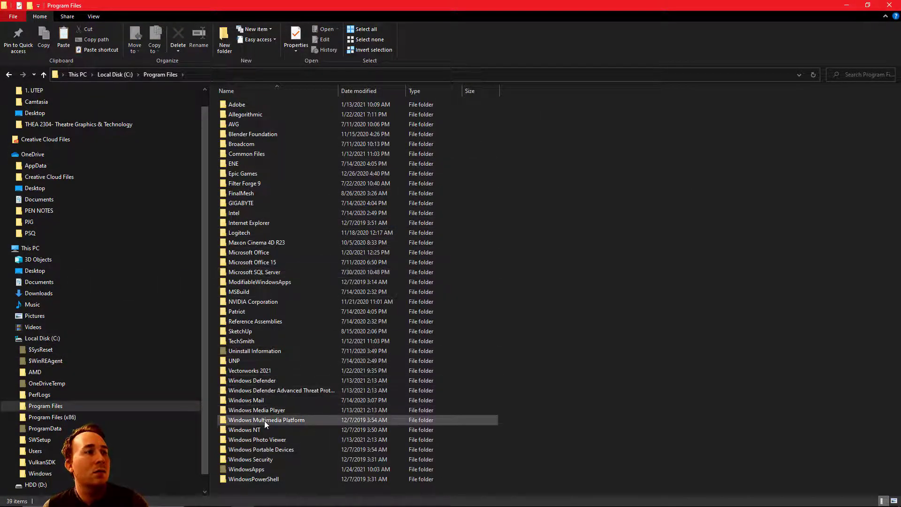
double_click(252, 373)
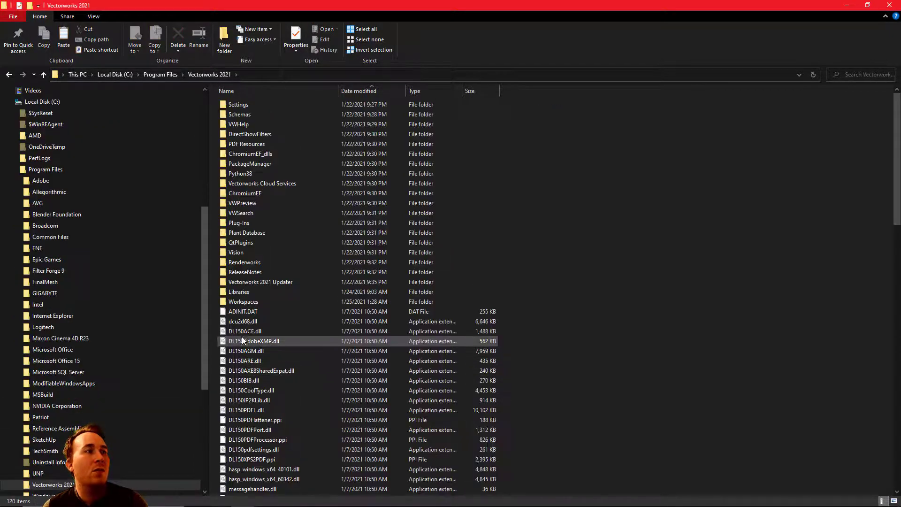
double_click(243, 302)
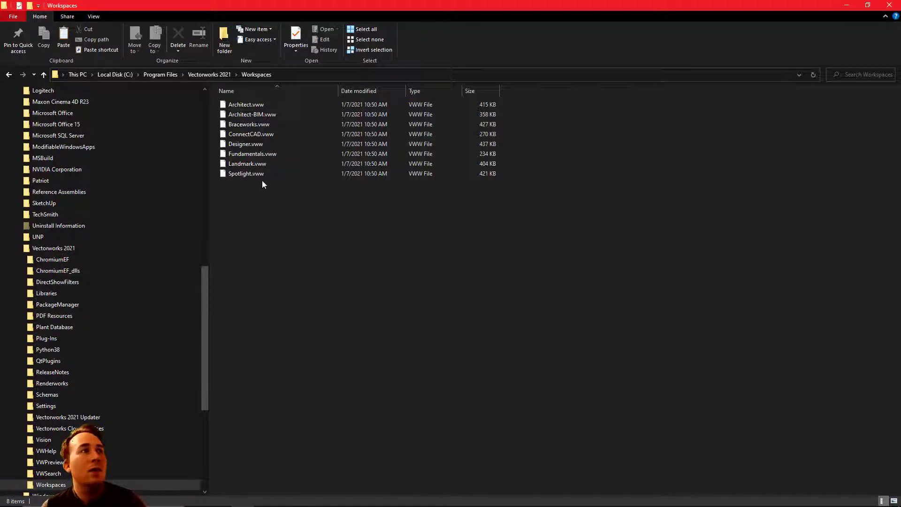
Delete all eight default workspace files from the Workspaces folder, granting administrator permission for each file and then for all remaining items
click(249, 173)
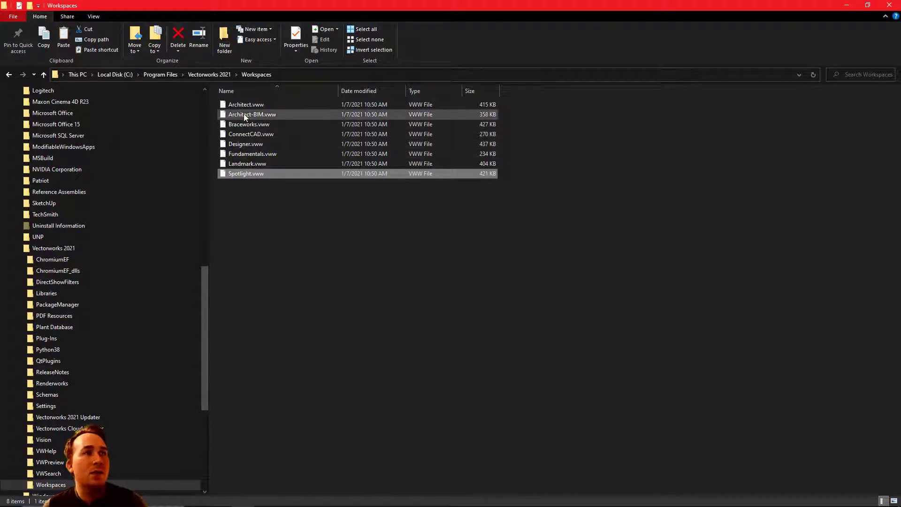
key(ctrl+a)
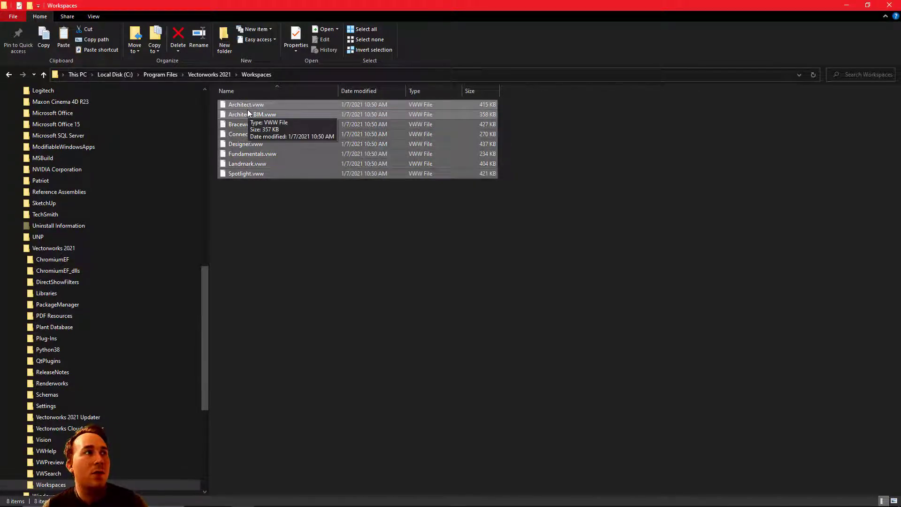
key(Delete)
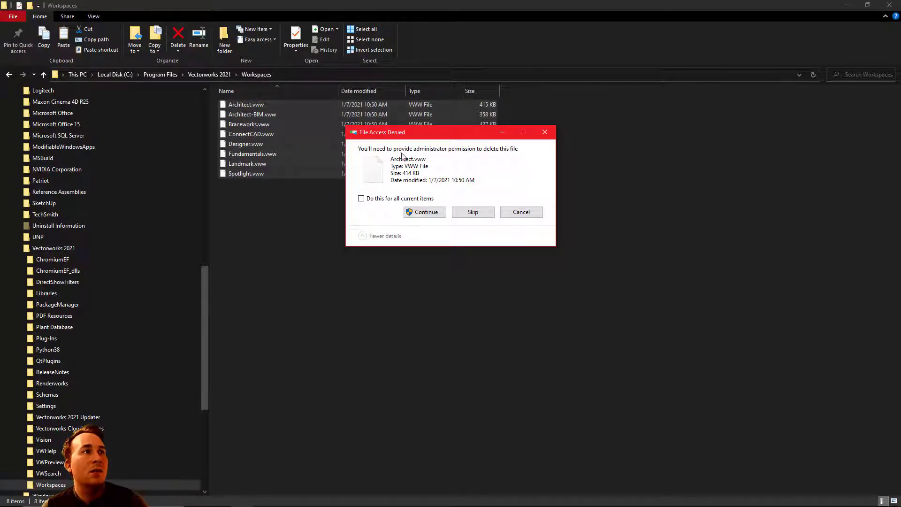
click(437, 216)
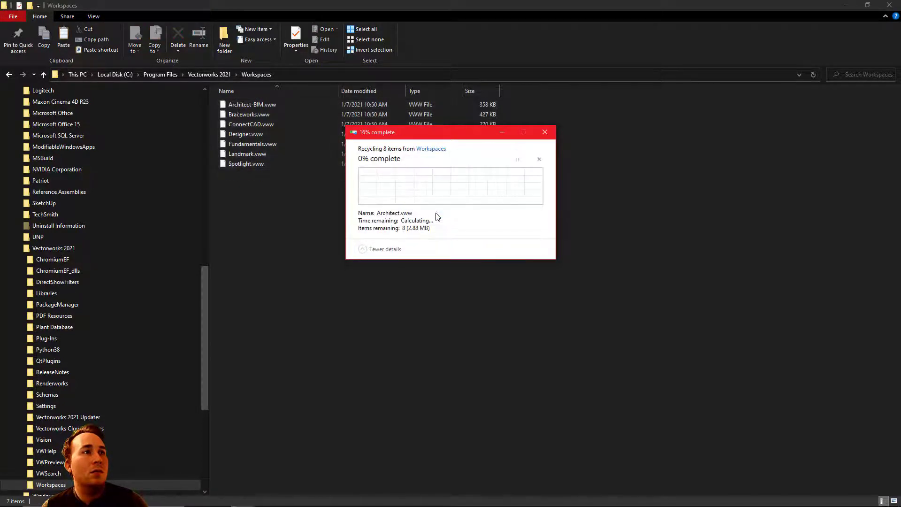
click(432, 214)
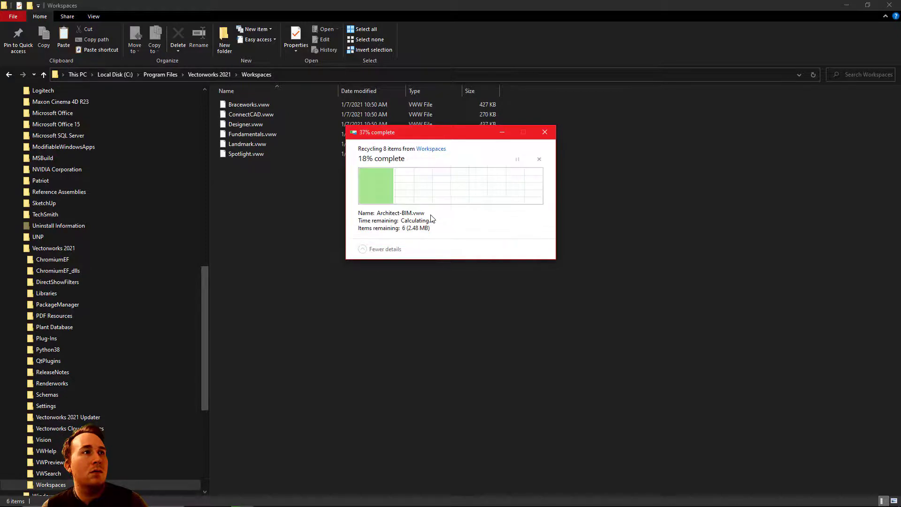
click(432, 214)
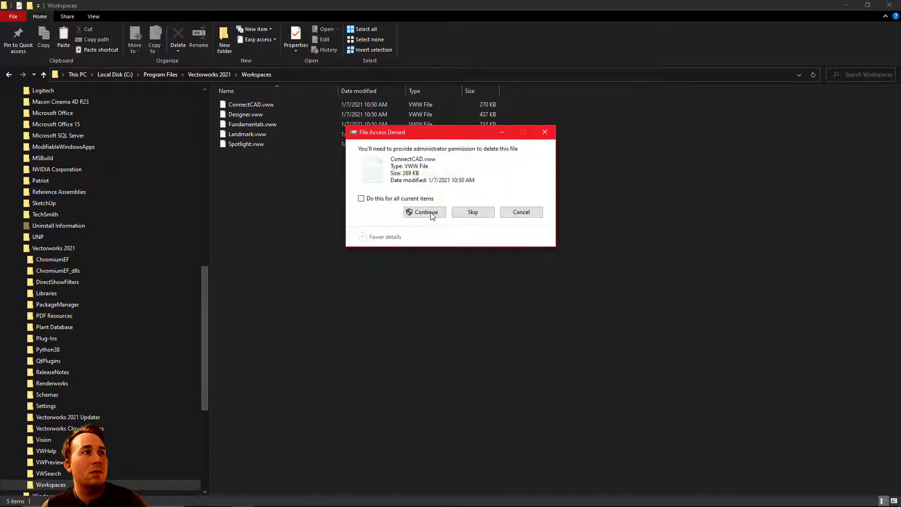
click(432, 214)
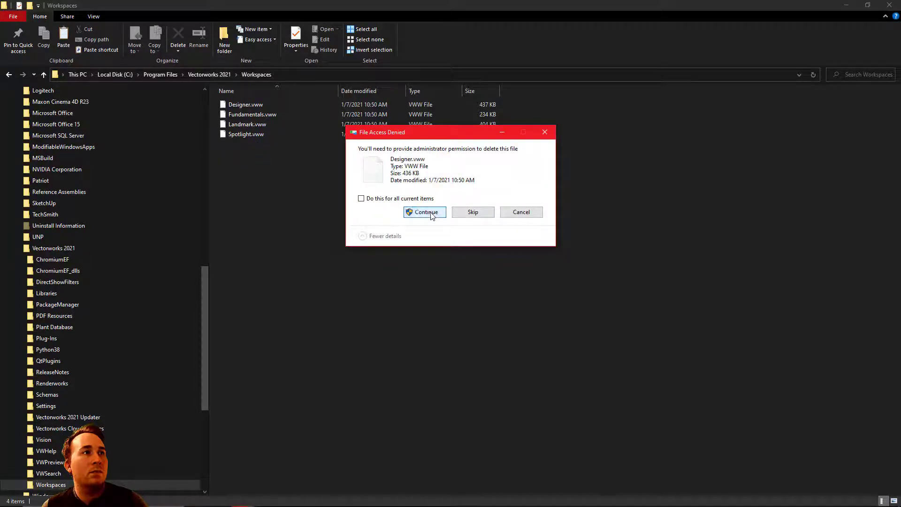
click(432, 214)
click(432, 214)
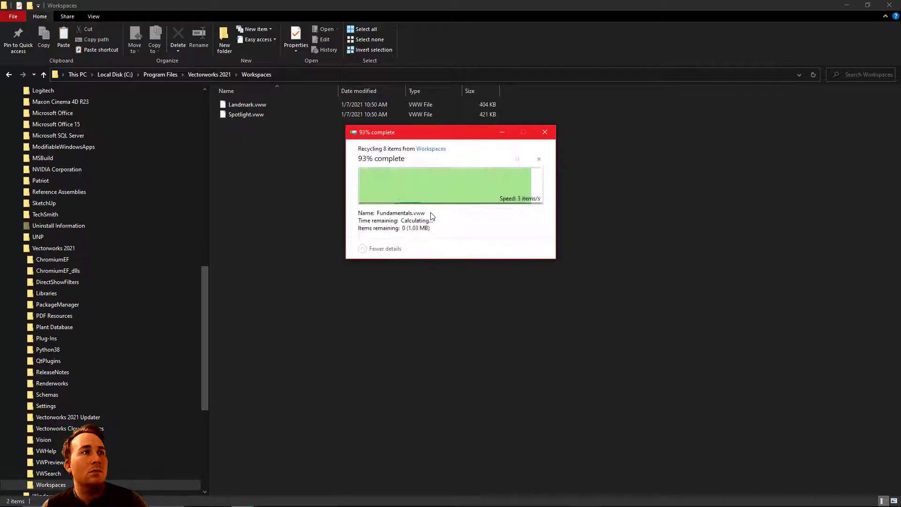
click(416, 200)
click(419, 214)
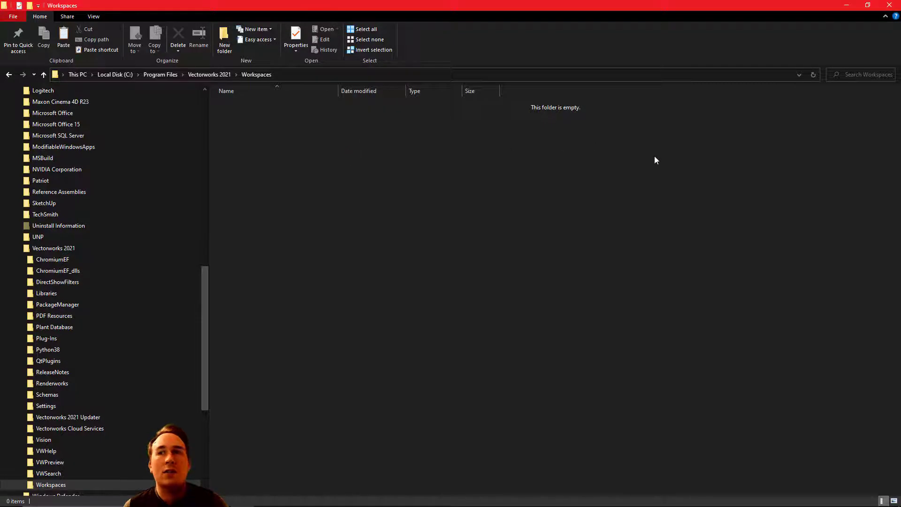
Close File Explorer and relaunch Vectorworks 2021
click(884, 5)
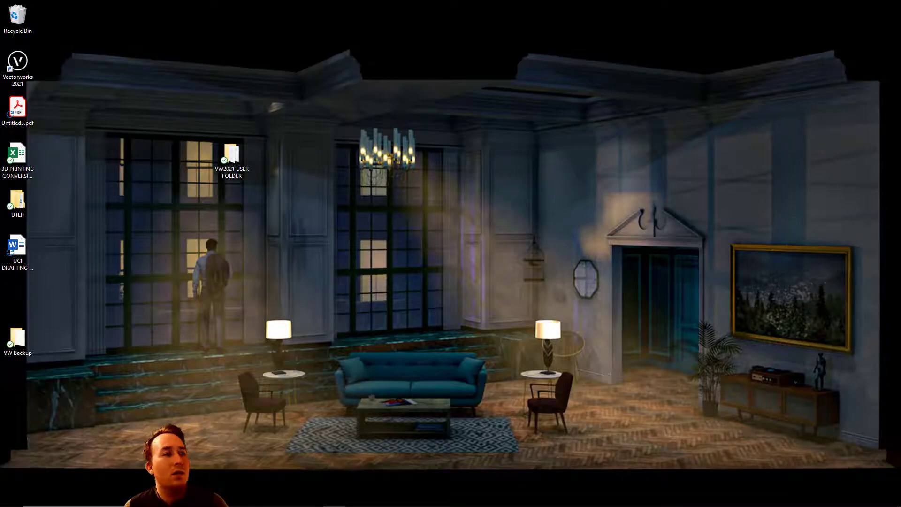
click(7, 499)
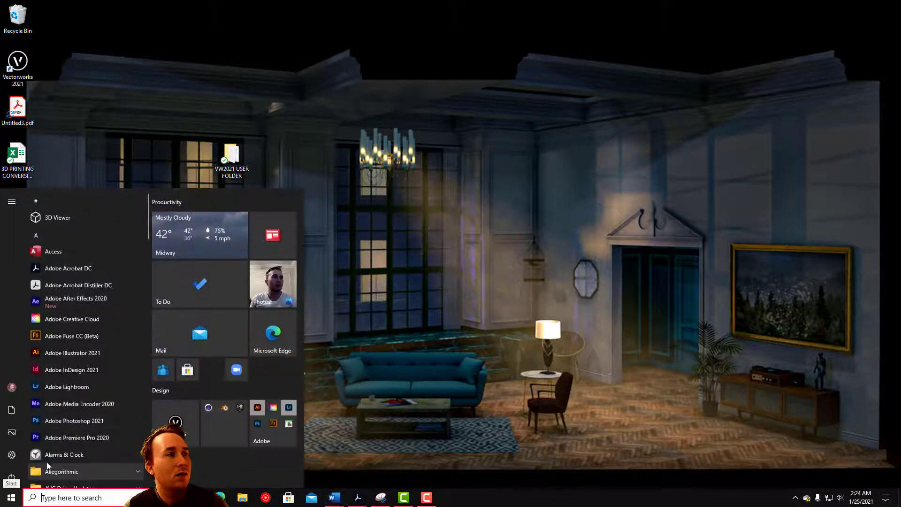
click(164, 416)
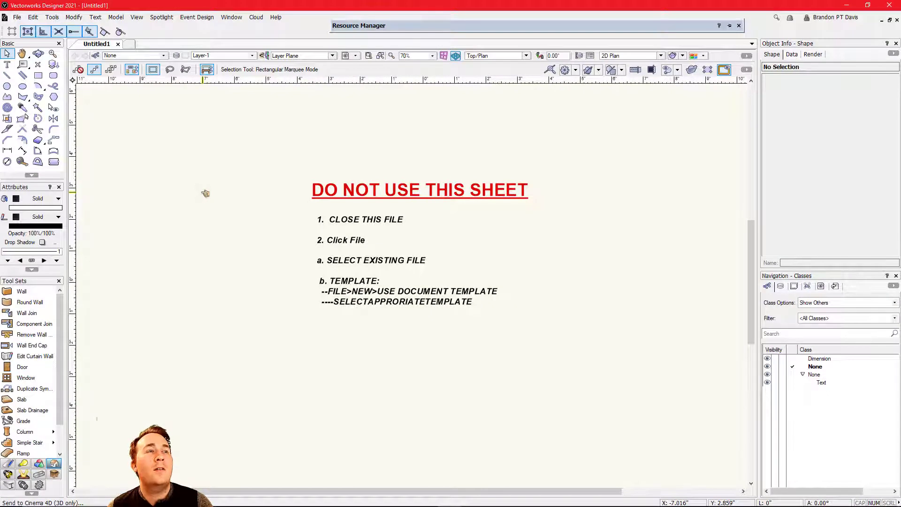
click(203, 193)
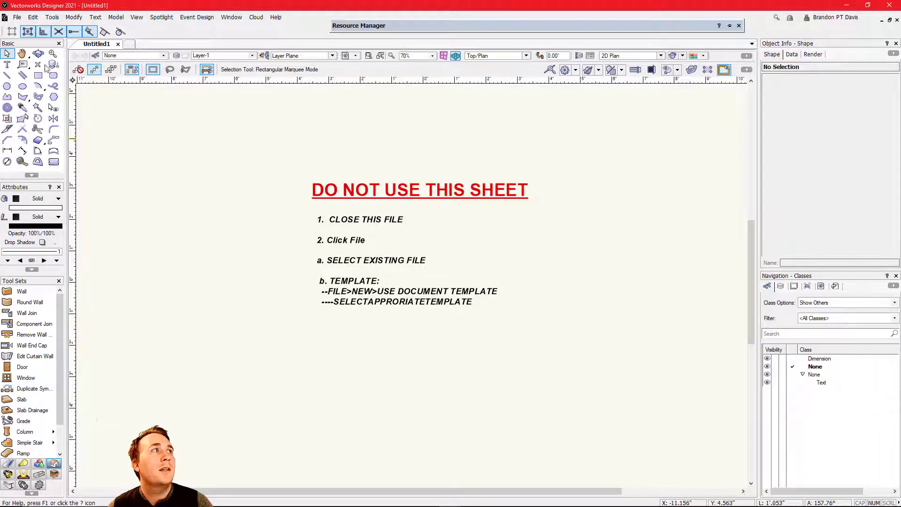
Create a new document from the UTEP-BASIC.sta template
click(17, 18)
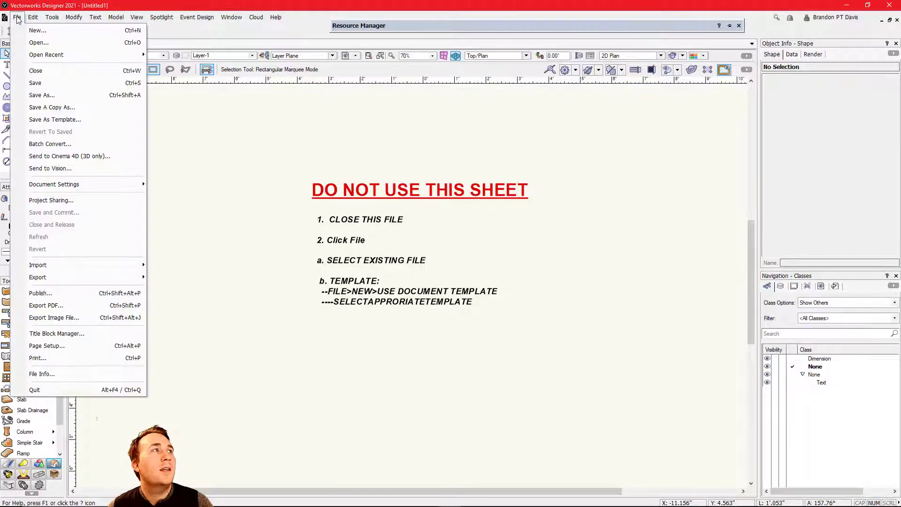
click(29, 30)
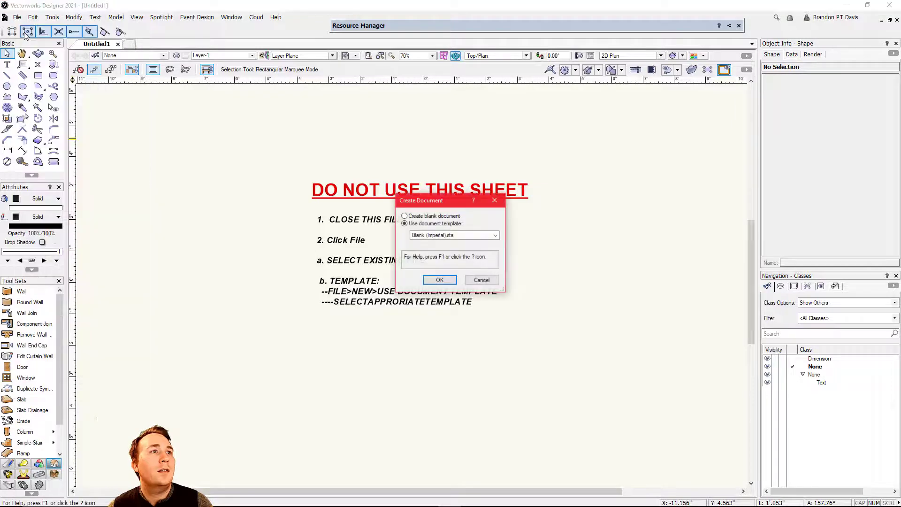
click(433, 235)
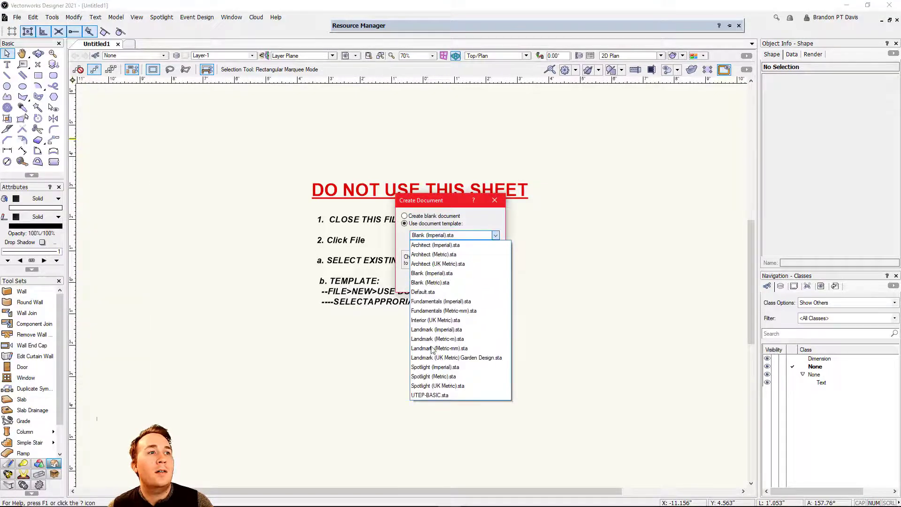
click(440, 395)
click(434, 279)
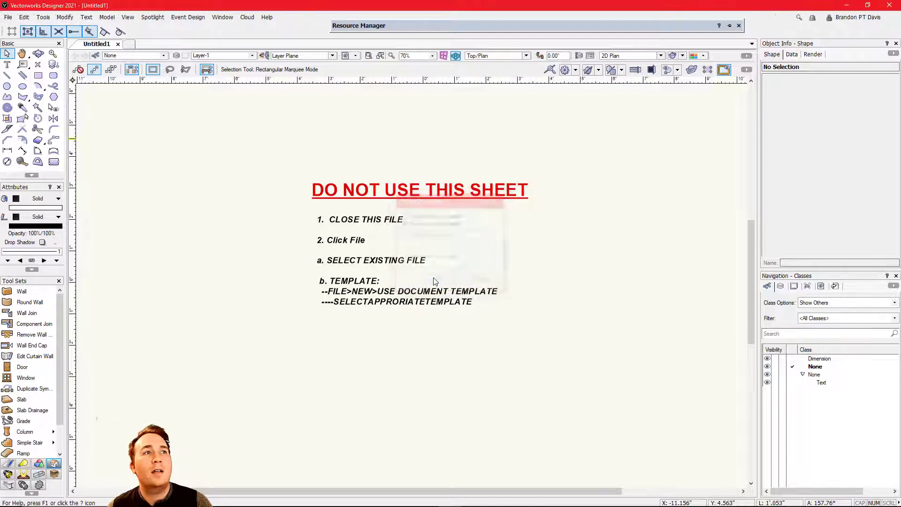